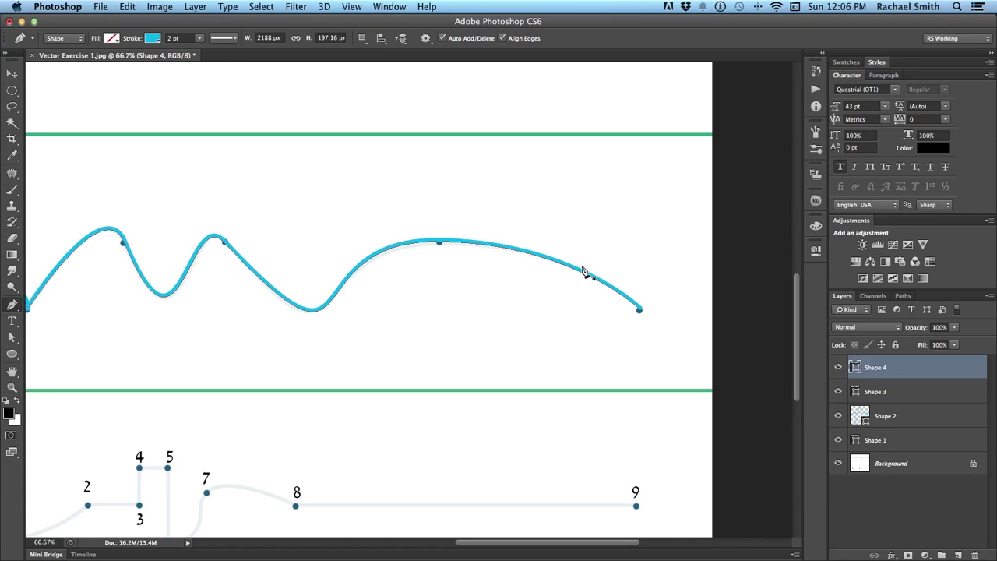
Select the blue curve's peak anchor and adjust its right handle so the long final arc follows the grey guide
left_click(464, 246, "super")
left_click(440, 242, "super")
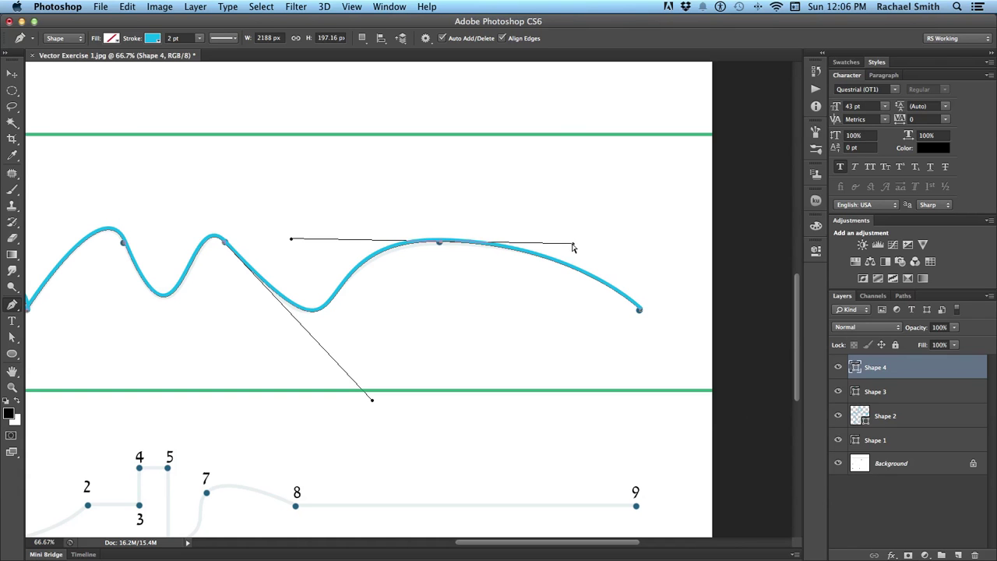
mouse_move(573, 246)
left_mouse_down()
mouse_move(574, 209)
mouse_move(574, 273)
mouse_move(537, 263)
mouse_move(558, 233)
mouse_move(570, 246)
mouse_move(544, 236)
mouse_move(574, 249)
mouse_move(574, 229)
mouse_move(574, 245)
left_mouse_up()
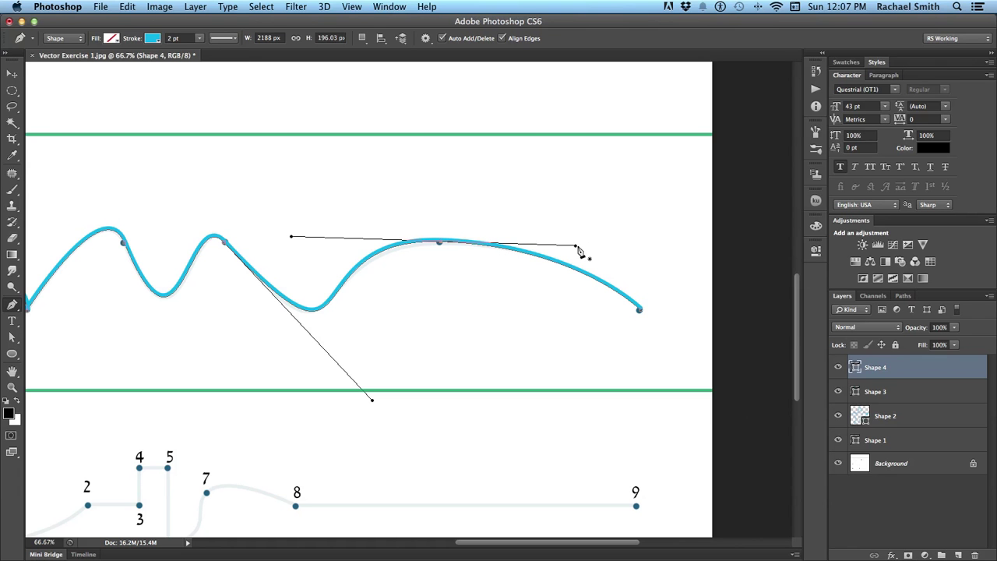
Bend the arc's right segment along the guide, then make the peak anchor a corner and smooth it again
left_click(11, 306)
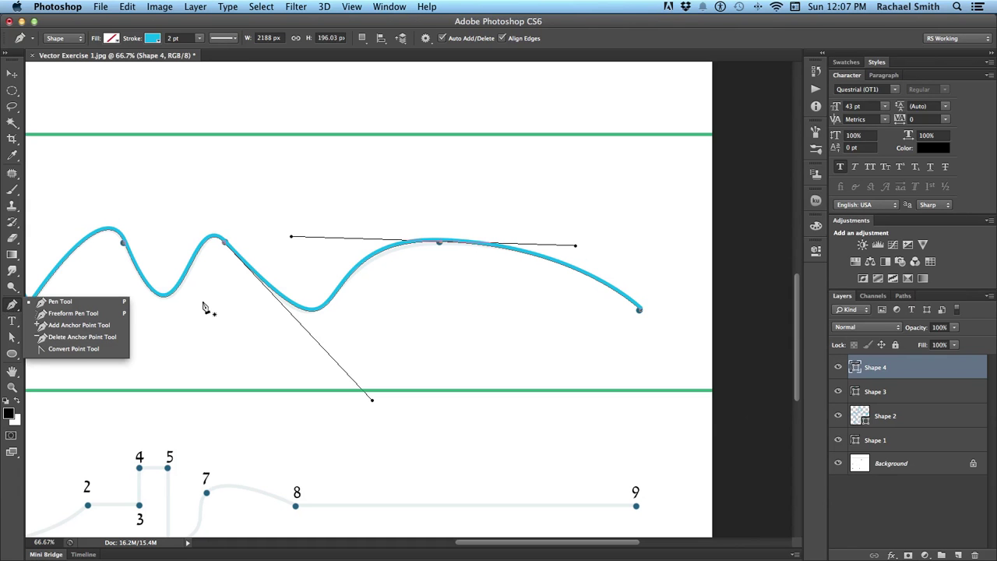
left_click(576, 248)
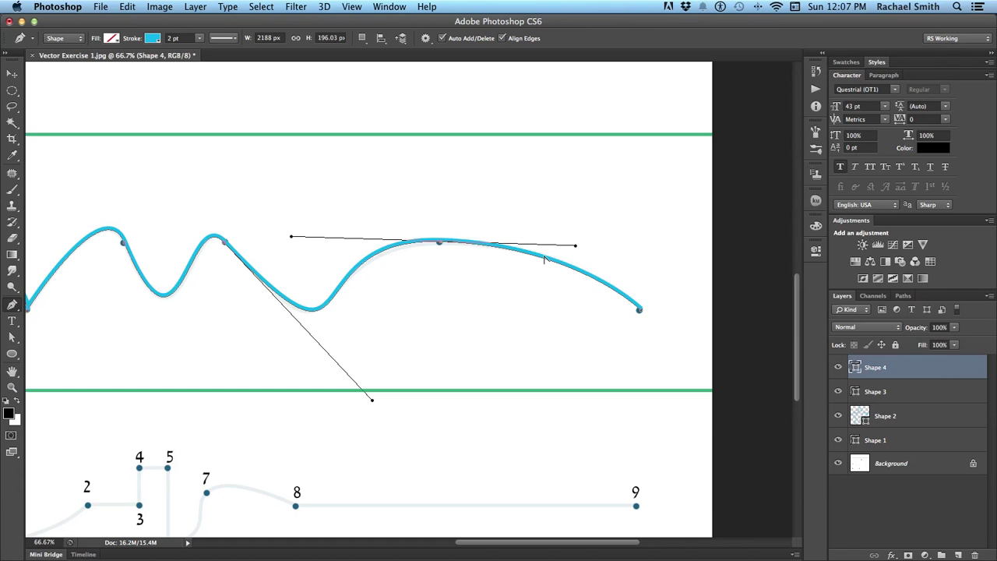
mouse_move(575, 246)
left_mouse_down()
mouse_move(542, 287)
mouse_move(490, 306)
mouse_move(450, 338)
mouse_move(382, 340)
mouse_move(441, 346)
left_mouse_up()
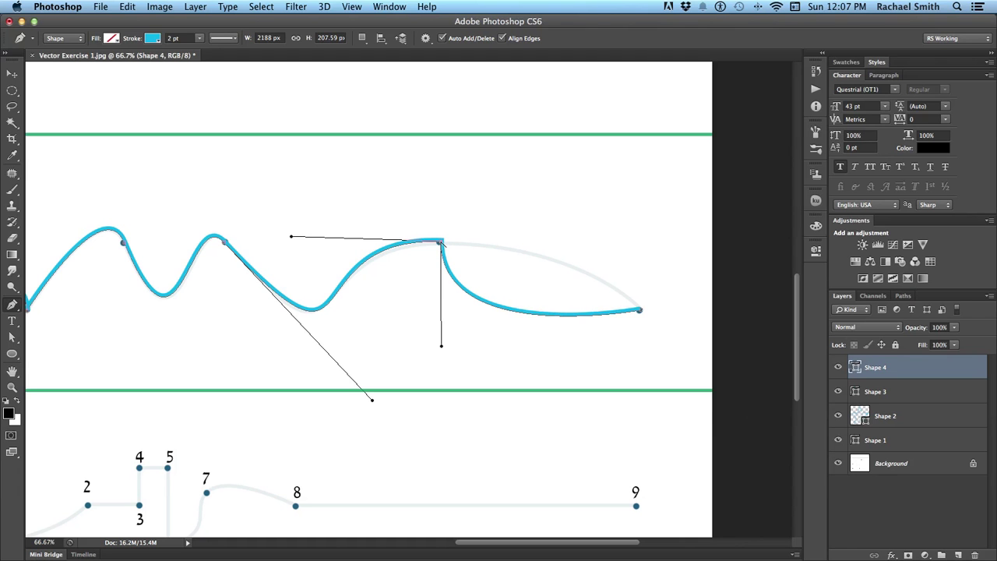
left_click(440, 243, "alt")
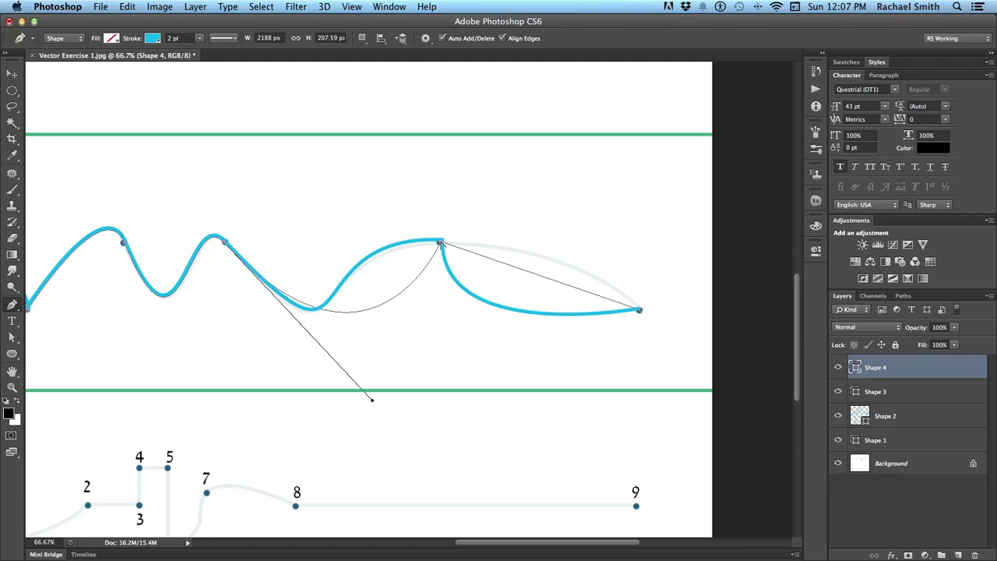
left_click_drag(440, 243, 595, 250)
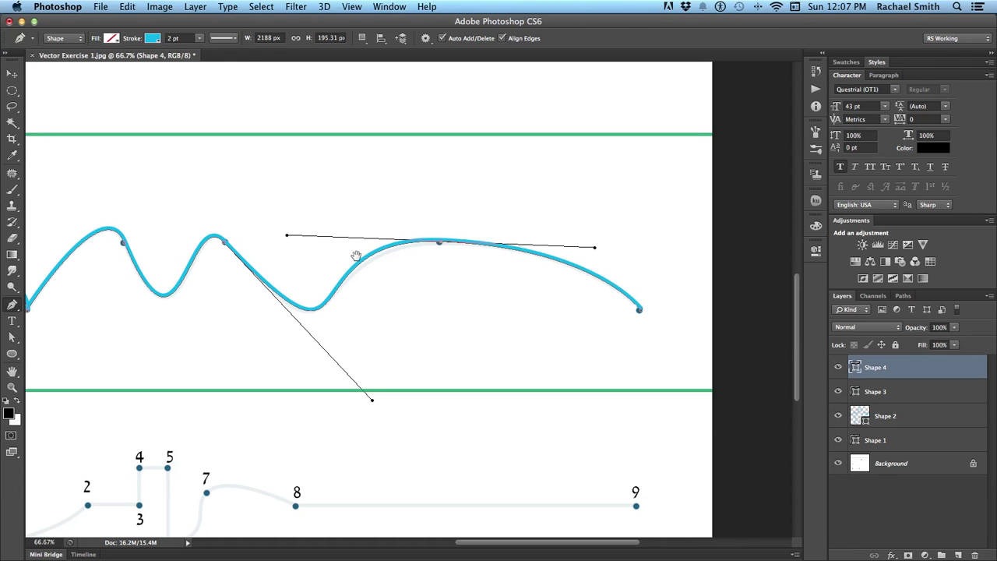
Turn the first D arch's top anchor into a corner, then drag it back into a smooth round peak
key("space")
scroll(335, 261, "left", 10)
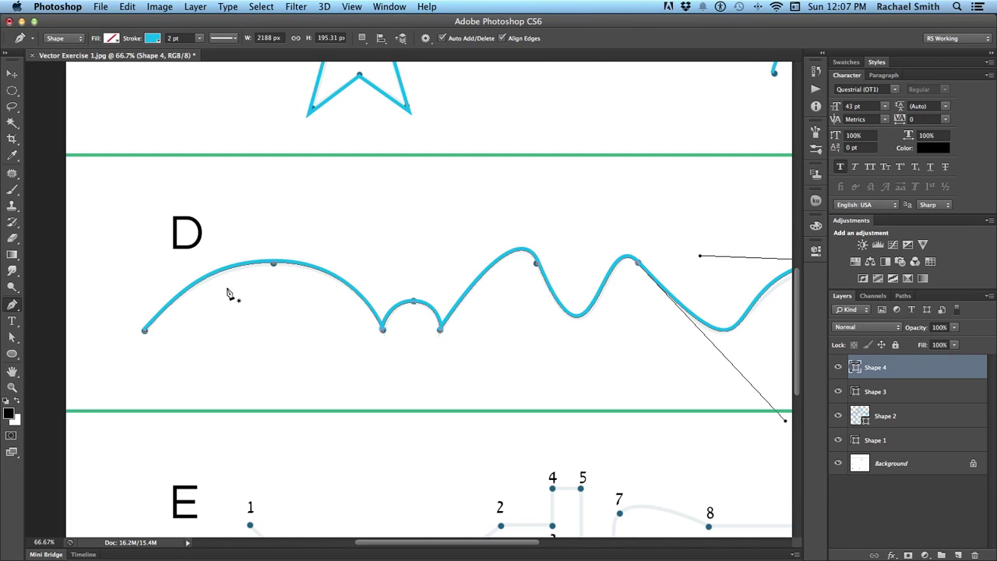
left_click(273, 265, "ctrl")
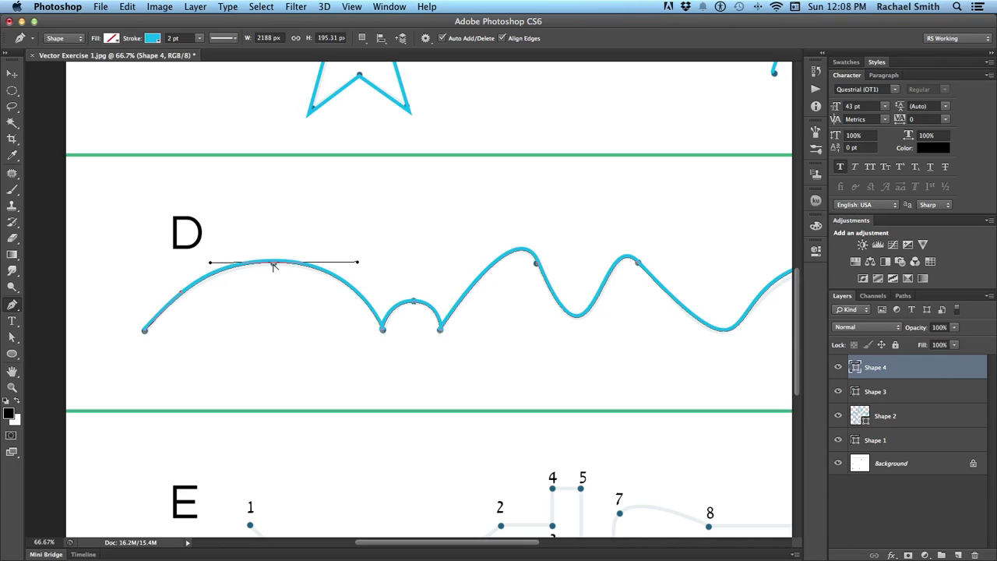
left_click(272, 264, "alt")
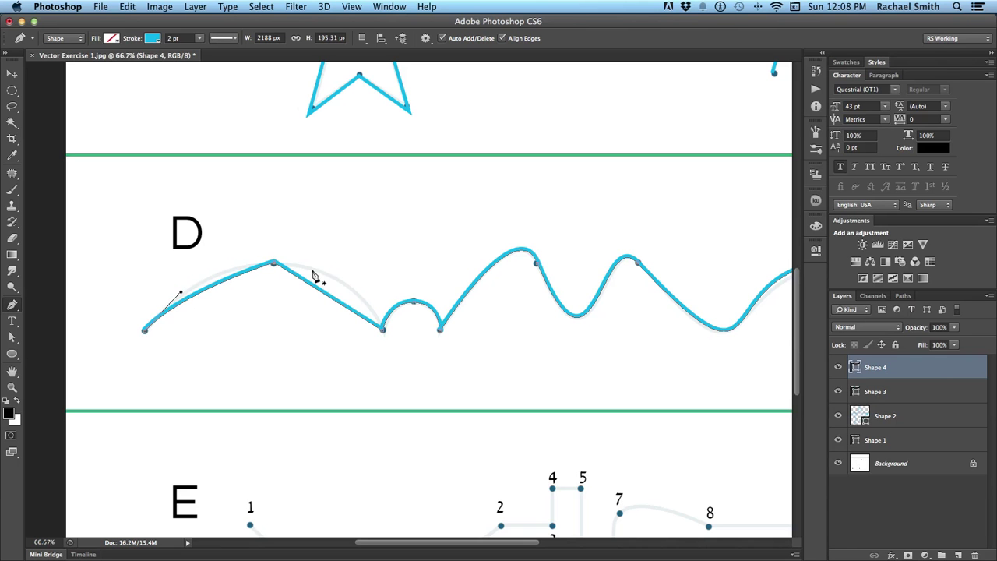
left_click_drag(392, 282, 308, 289)
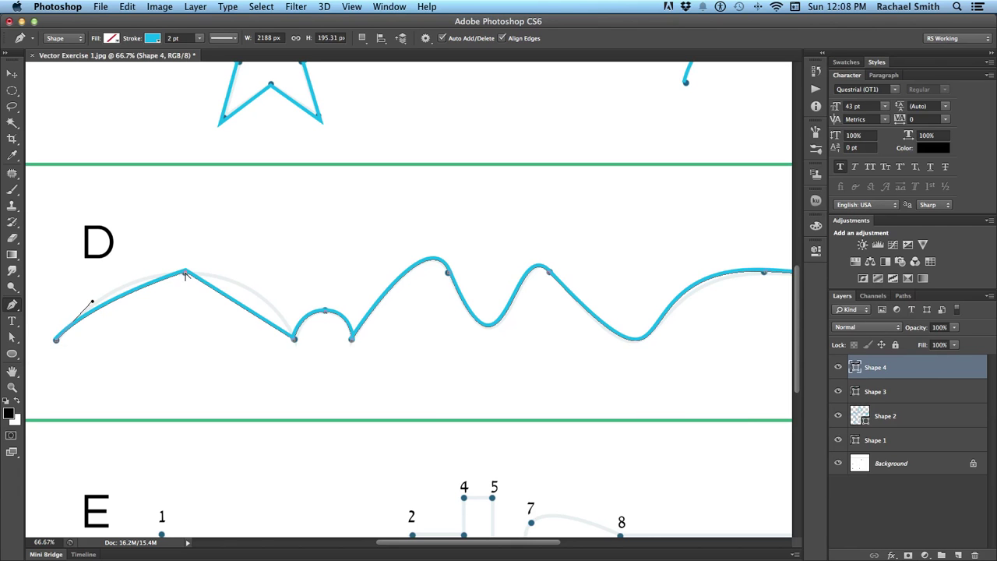
left_click_drag(184, 274, 262, 271)
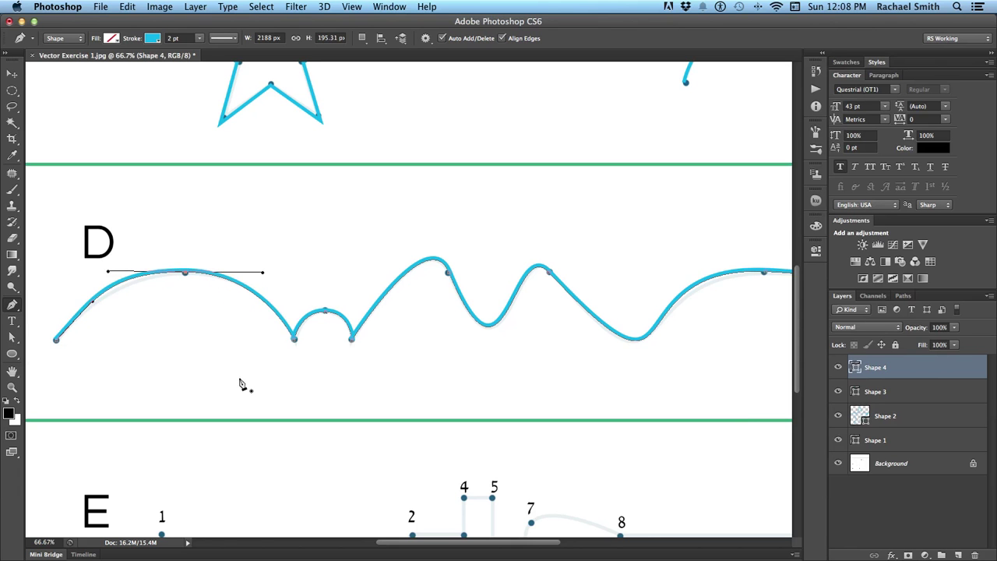
left_click_drag(238, 379, 217, 176)
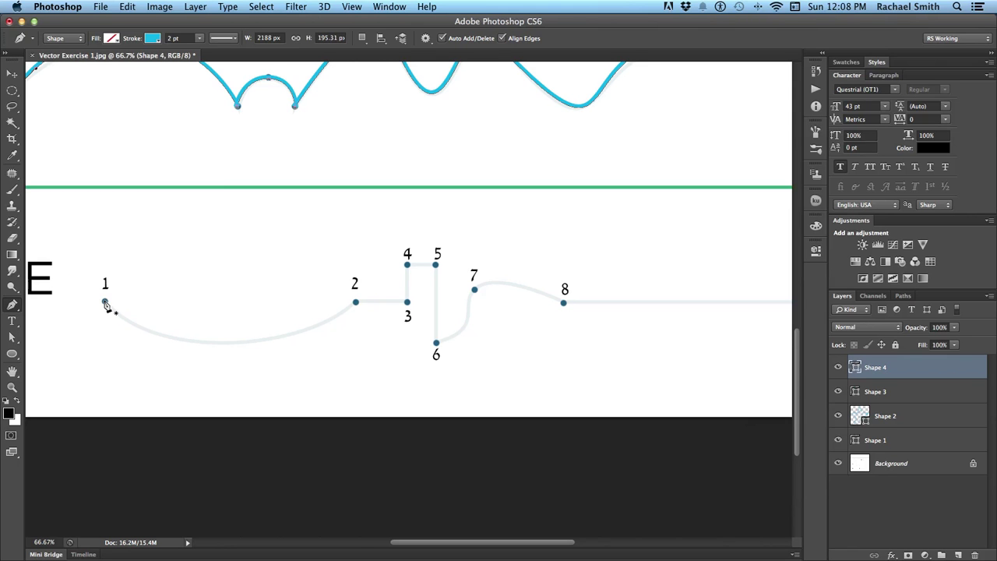
Draw a curved Shape 5 path from guide point 1 to point 2, adjusting both handles to fit the guide
left_click_drag(105, 303, 149, 343)
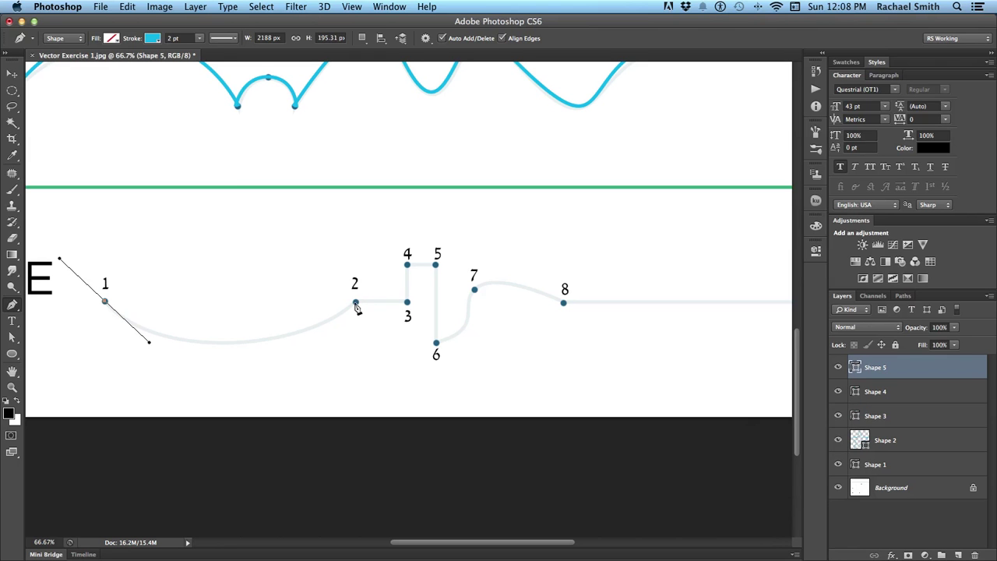
mouse_move(355, 303)
left_mouse_down()
mouse_move(384, 268)
mouse_move(428, 251)
left_mouse_up()
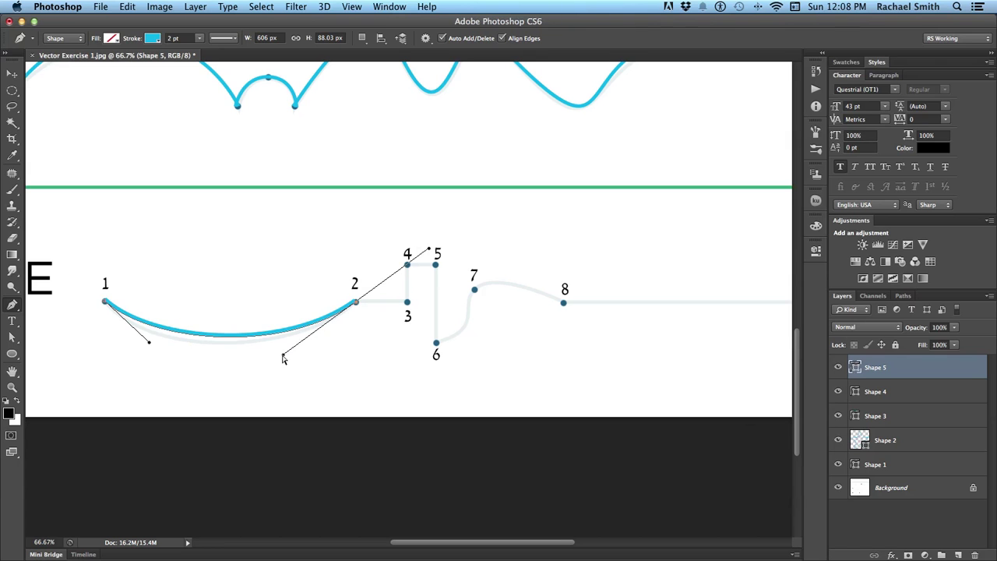
left_click_drag(283, 357, 267, 367)
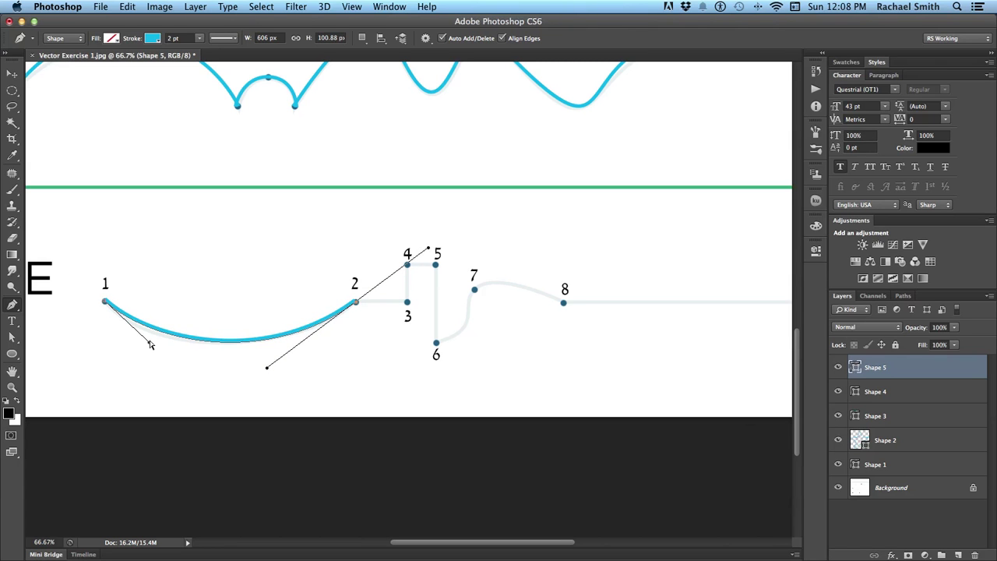
left_click_drag(151, 345, 145, 349)
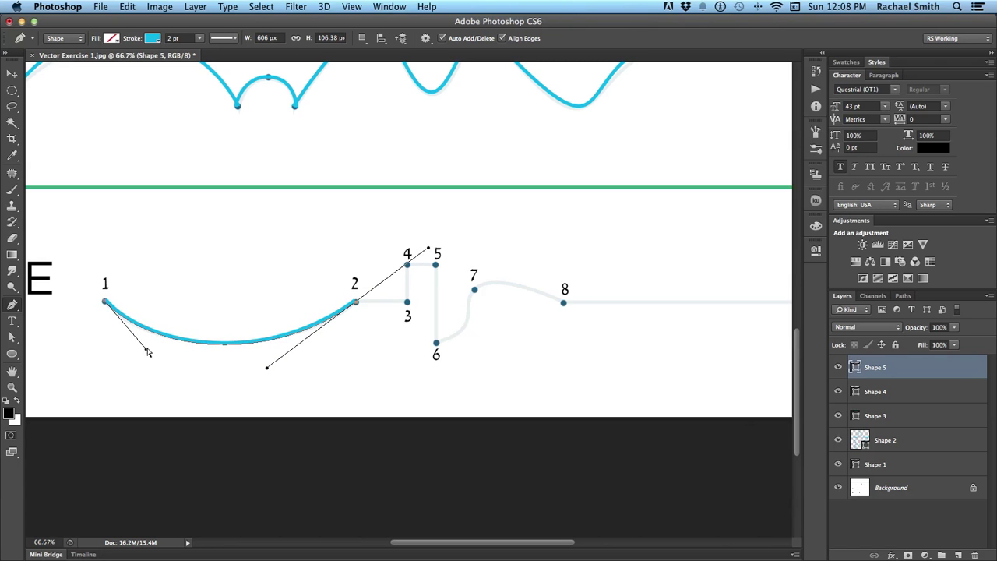
Remove anchor 2's outgoing handle and add straight segments through points 3, 4, 5 and 6
left_click(356, 303, "alt")
left_click(407, 303)
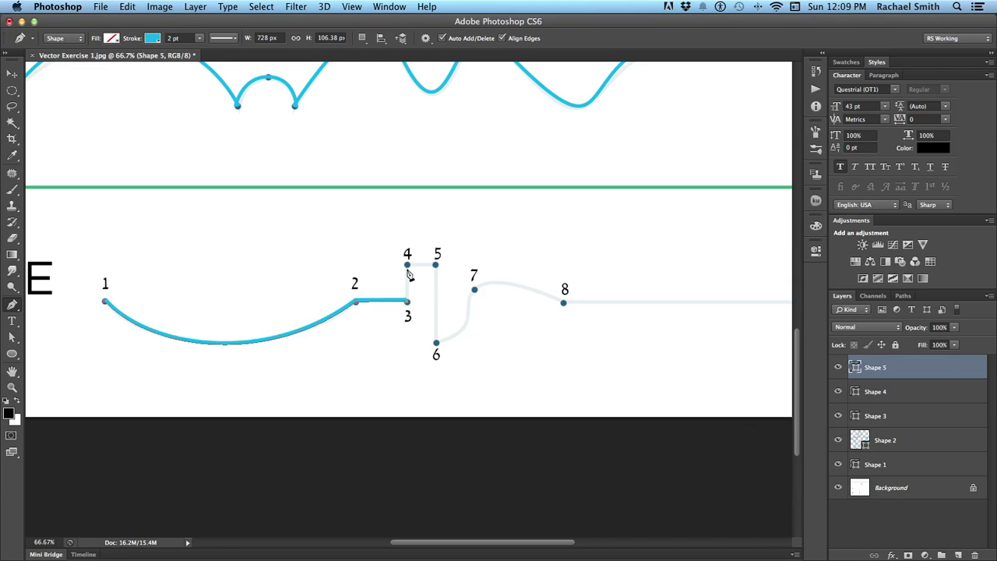
left_click(406, 266)
left_click(436, 265)
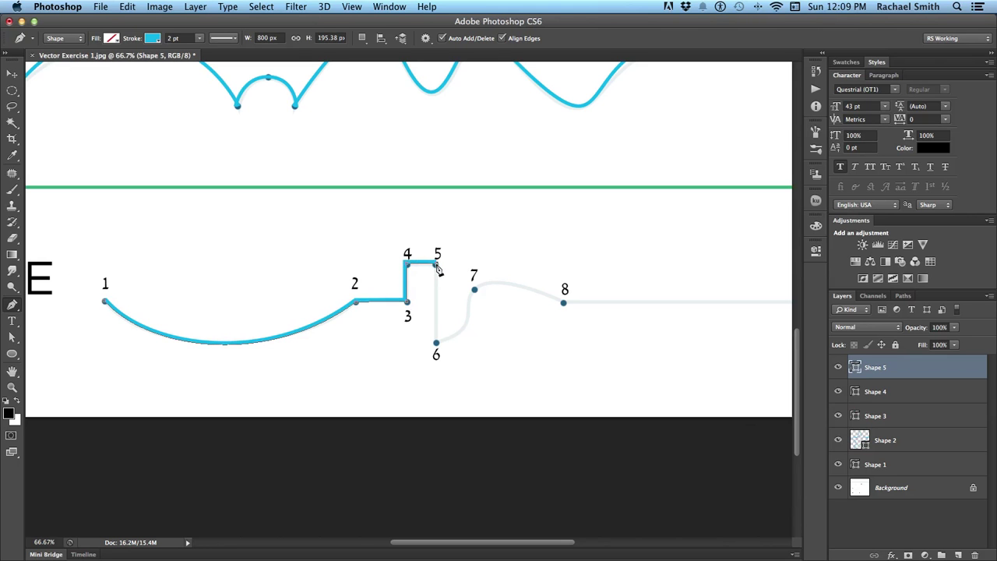
left_click(436, 344)
Curve the path from point 6 up to point 7, tuning both anchors' handles to match the guide
left_click_drag(436, 342, 470, 361)
left_click_drag(471, 360, 470, 360)
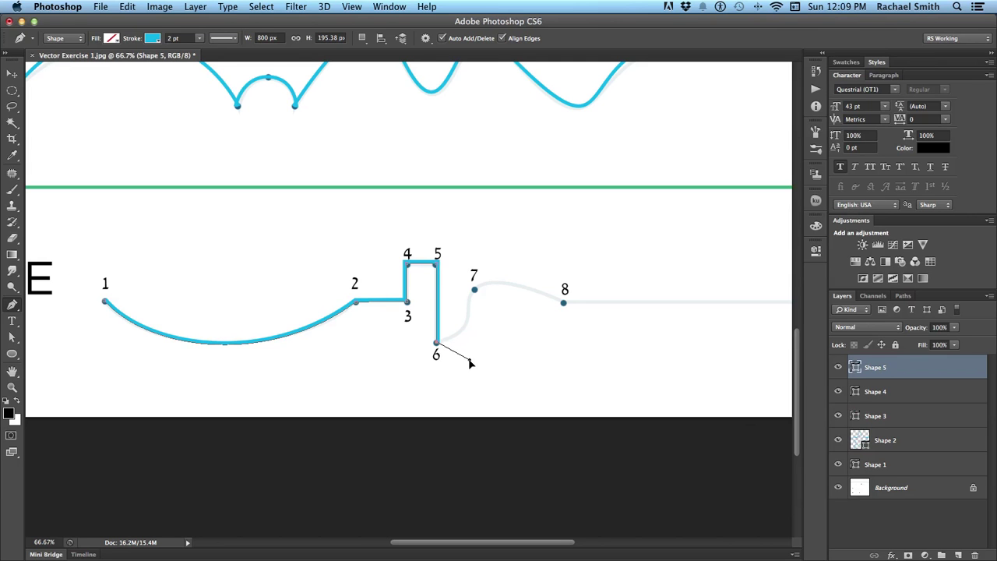
left_click(474, 292)
left_click_drag(475, 292, 506, 271)
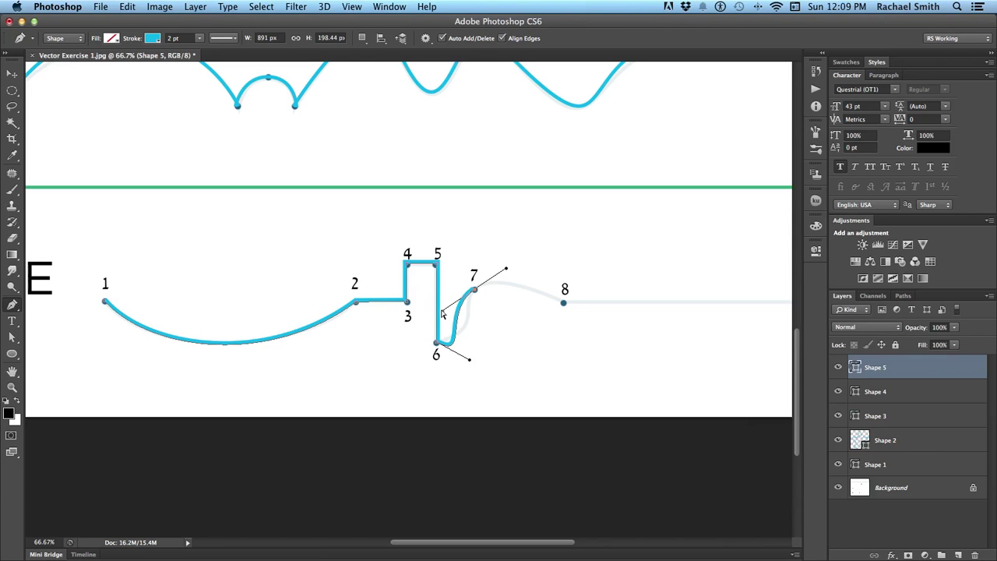
left_click_drag(442, 313, 457, 315)
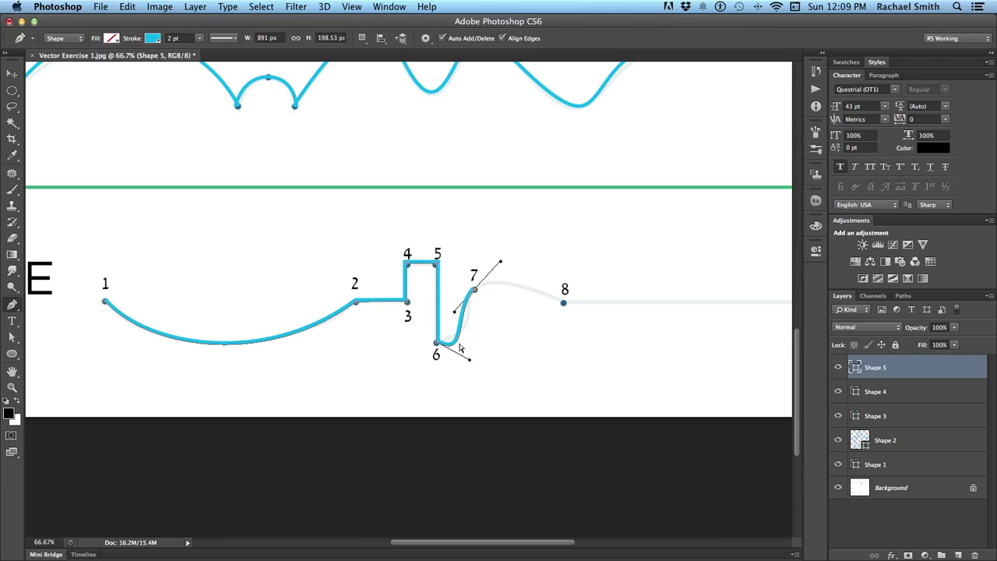
left_click_drag(470, 361, 457, 319)
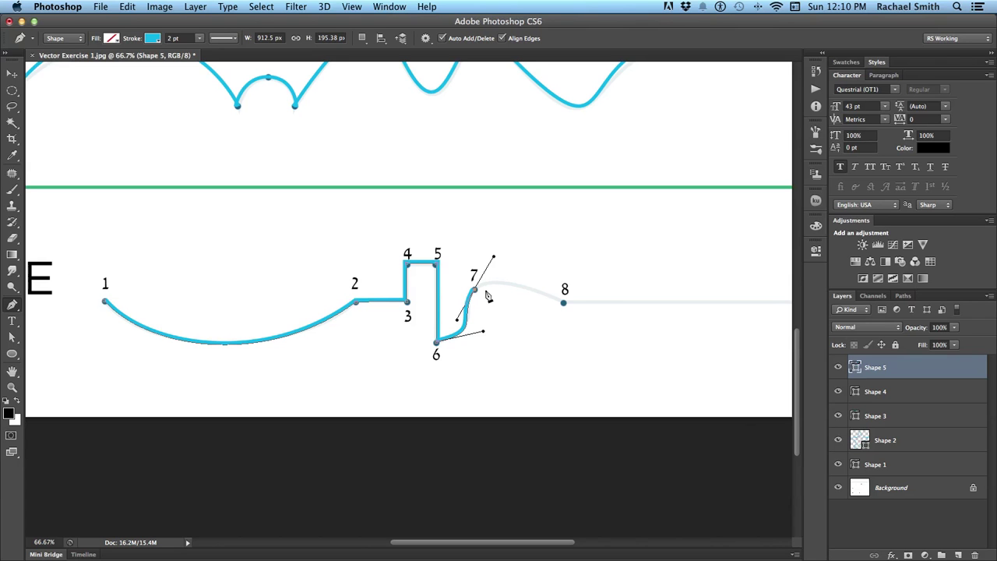
Curve the path from point 7 down to point 8, drop 8's outgoing handle, and refine point 7's handles
left_click(564, 303)
left_click_drag(566, 309, 585, 318)
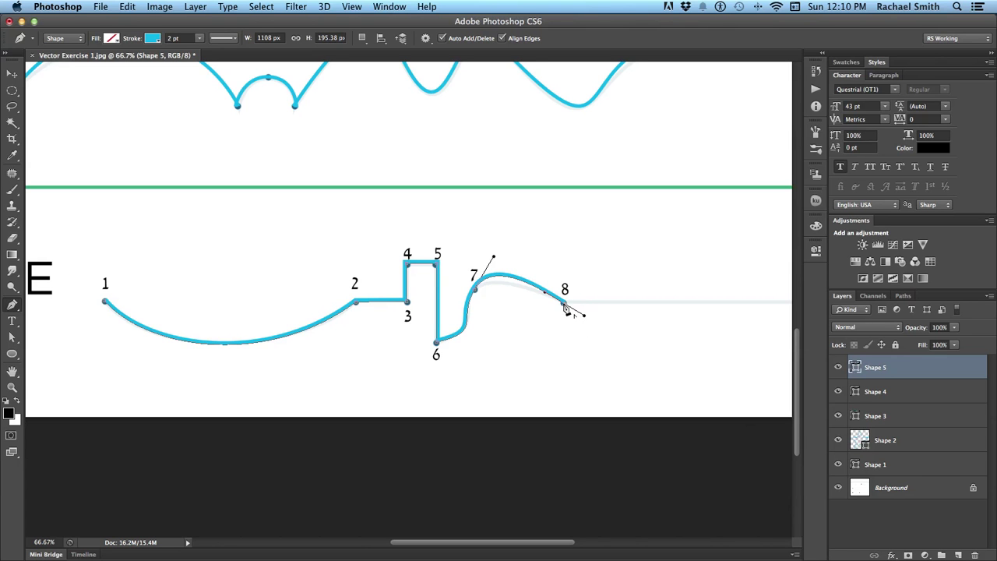
left_click(567, 310, "alt")
scroll(729, 305, "right", 3)
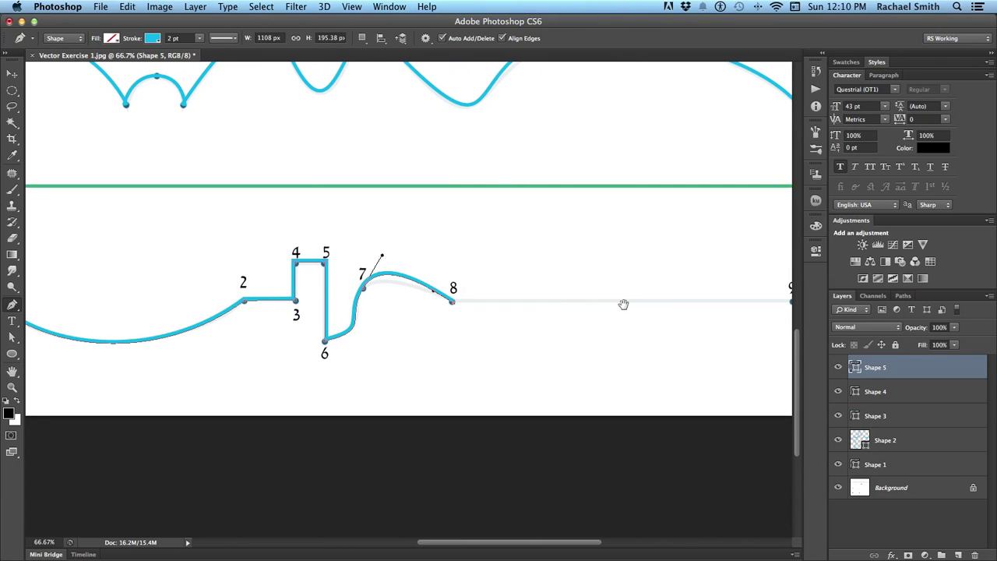
left_click_drag(382, 258, 380, 269)
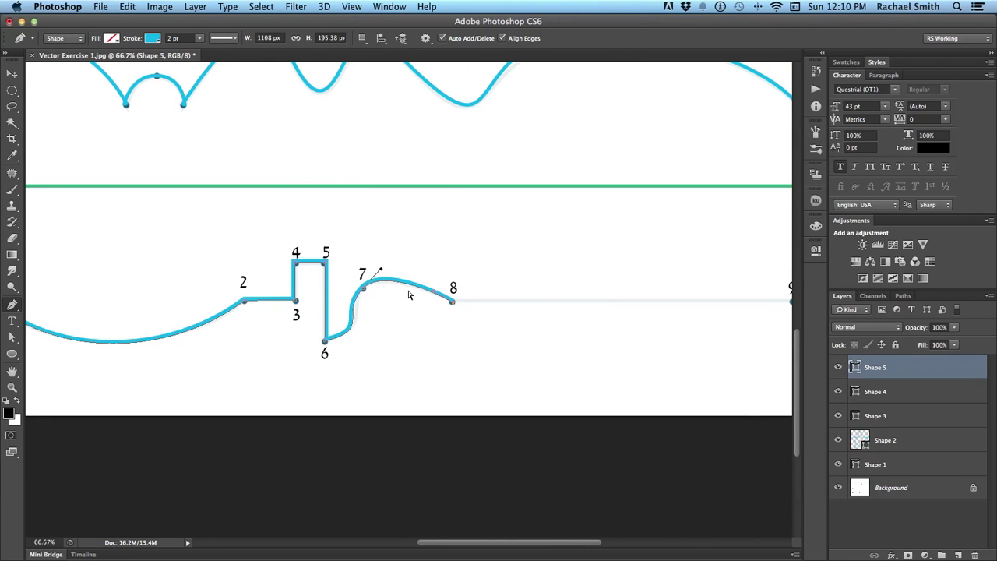
left_click(364, 290)
left_click_drag(340, 312, 346, 307)
Run the path straight to endpoint 9, then pan back toward point 1
left_click_drag(493, 316, 423, 317)
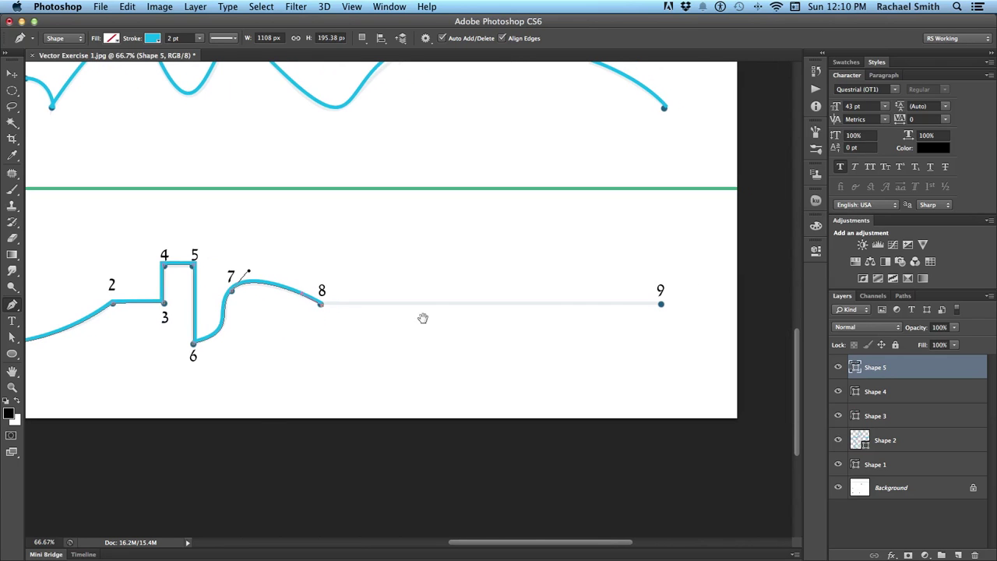
left_click(660, 306)
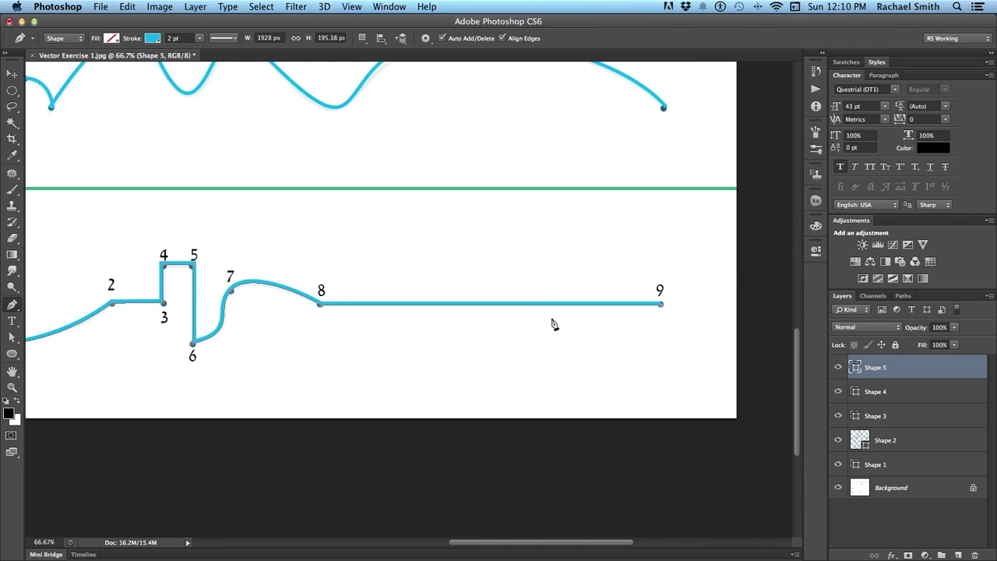
left_click_drag(545, 320, 616, 338)
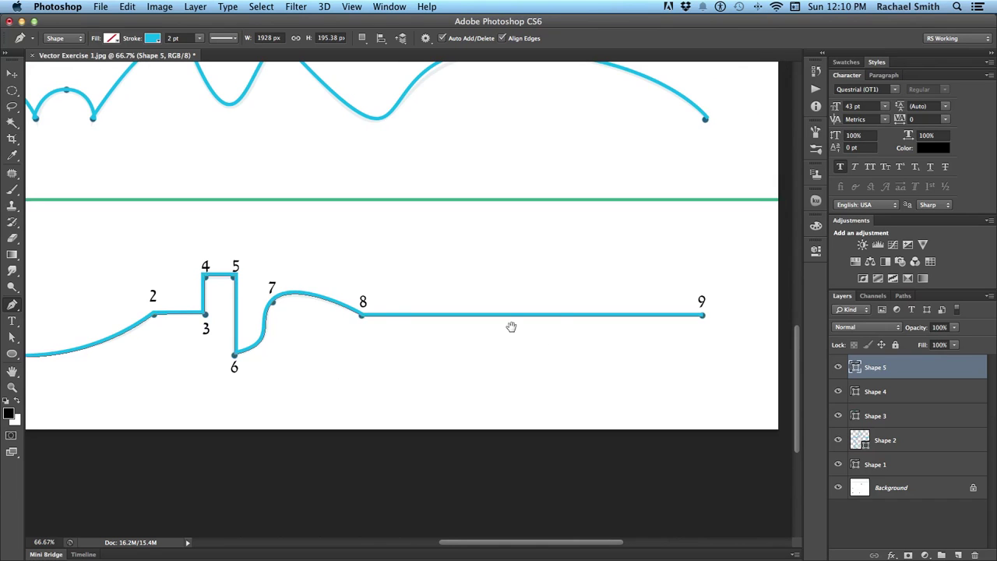
left_click_drag(511, 327, 658, 332)
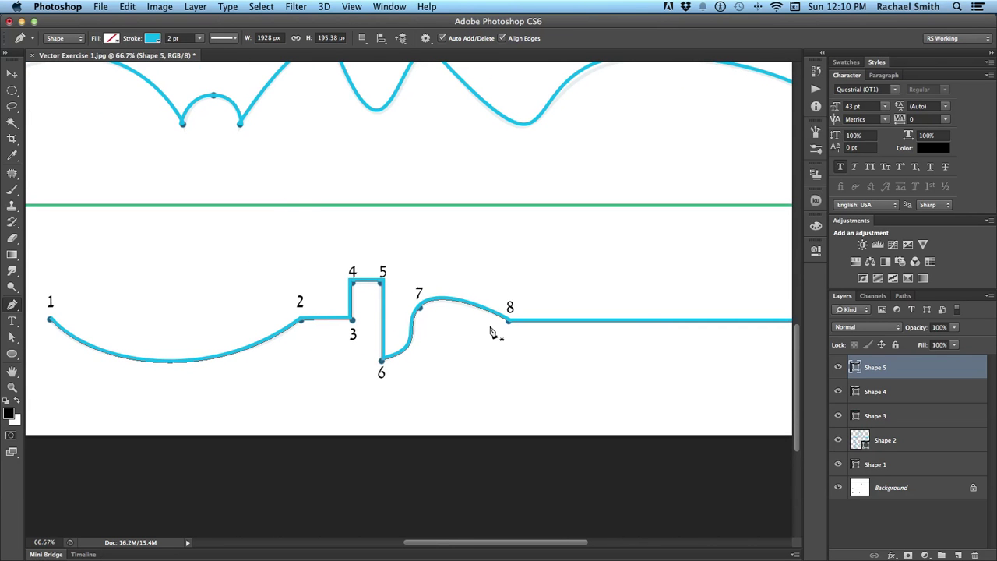
left_click(838, 368)
left_click(838, 368)
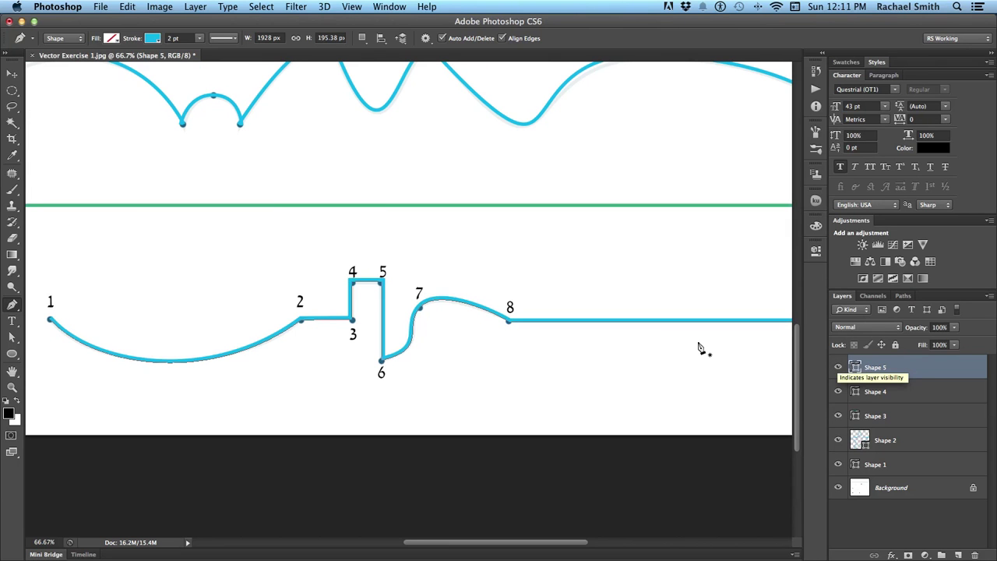
left_click_drag(689, 345, 596, 335)
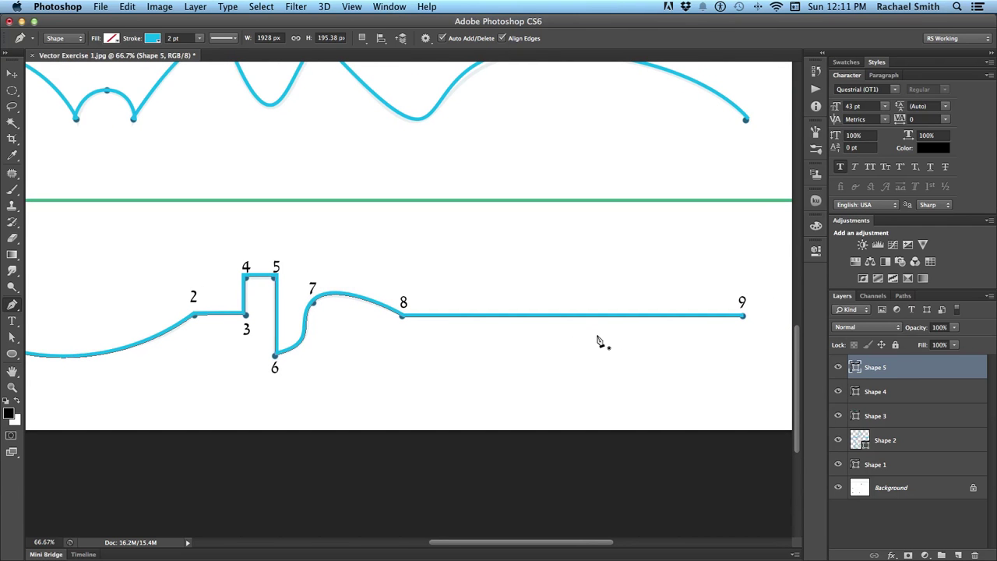